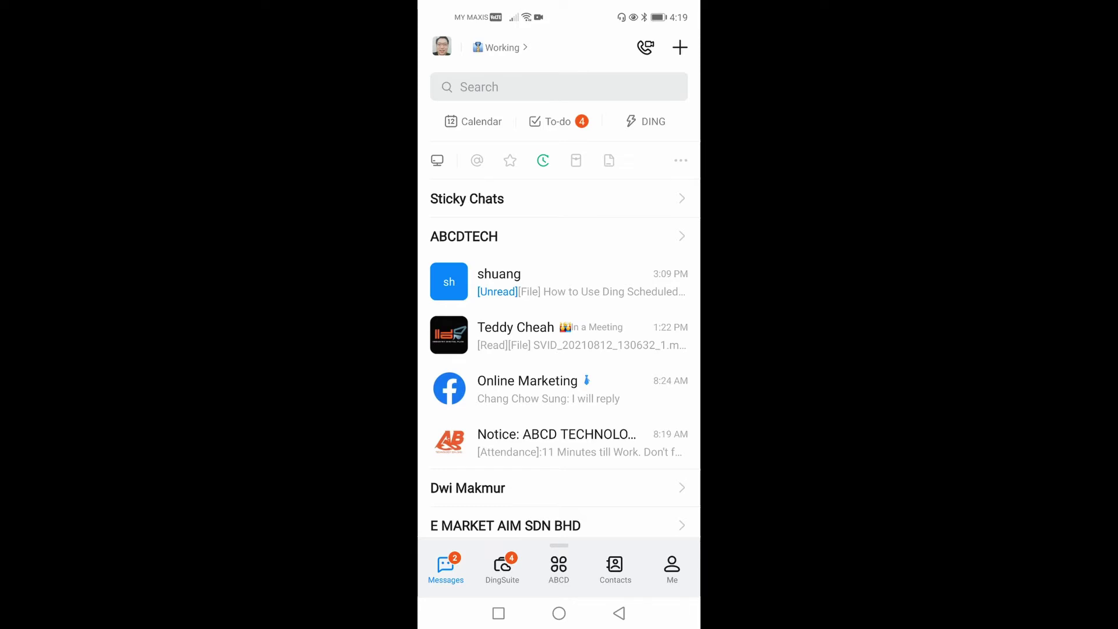
# Go to Contacts and open the Other Organization list of three unverified organizations
pyautogui.click(615, 568)
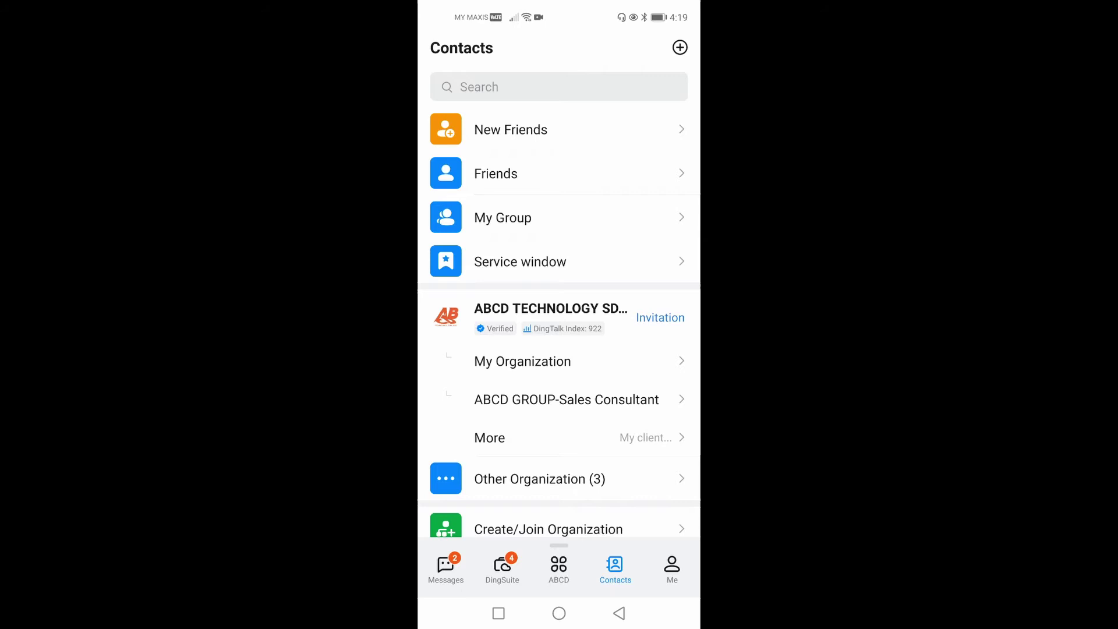
pyautogui.click(539, 478)
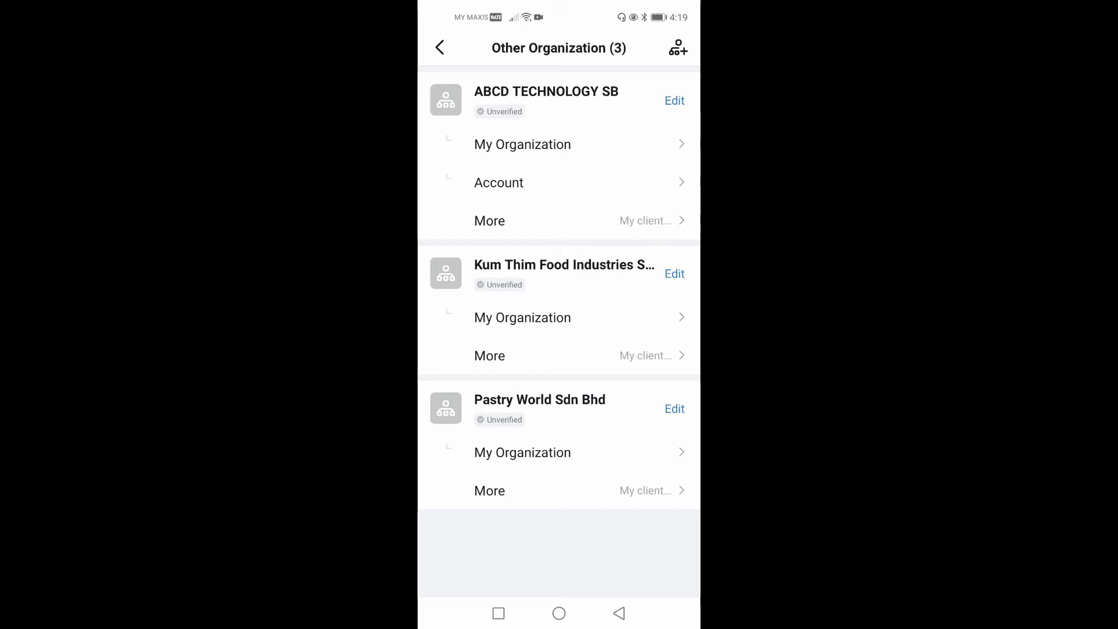
# Open ABCD TECHNOLOGY SB's admin page and its More settings page with name, industry and deletion
pyautogui.click(675, 101)
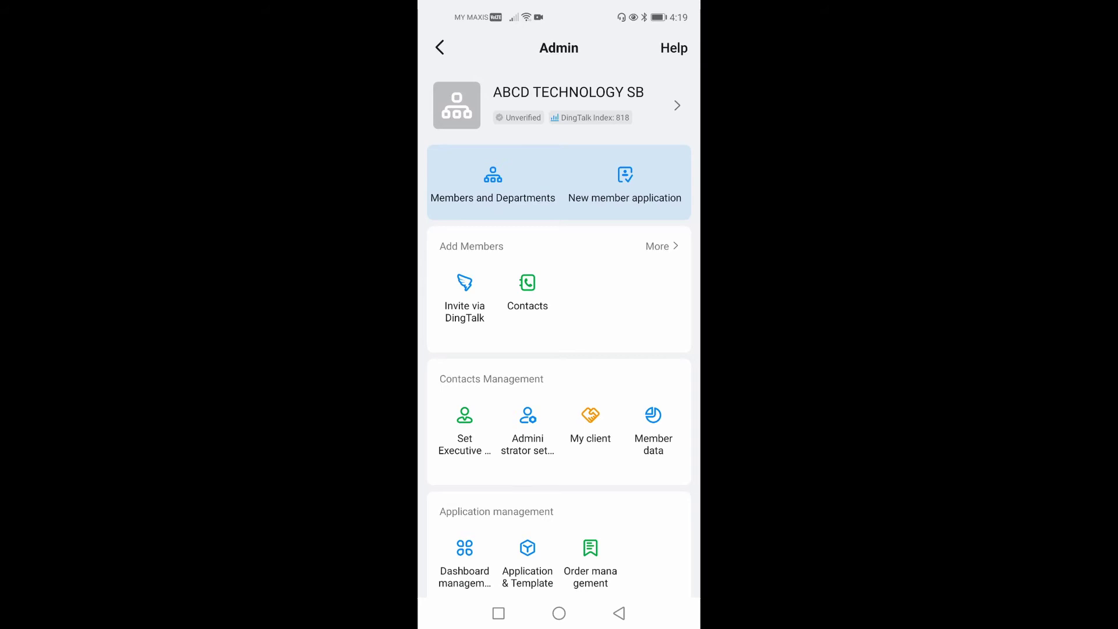
pyautogui.click(567, 104)
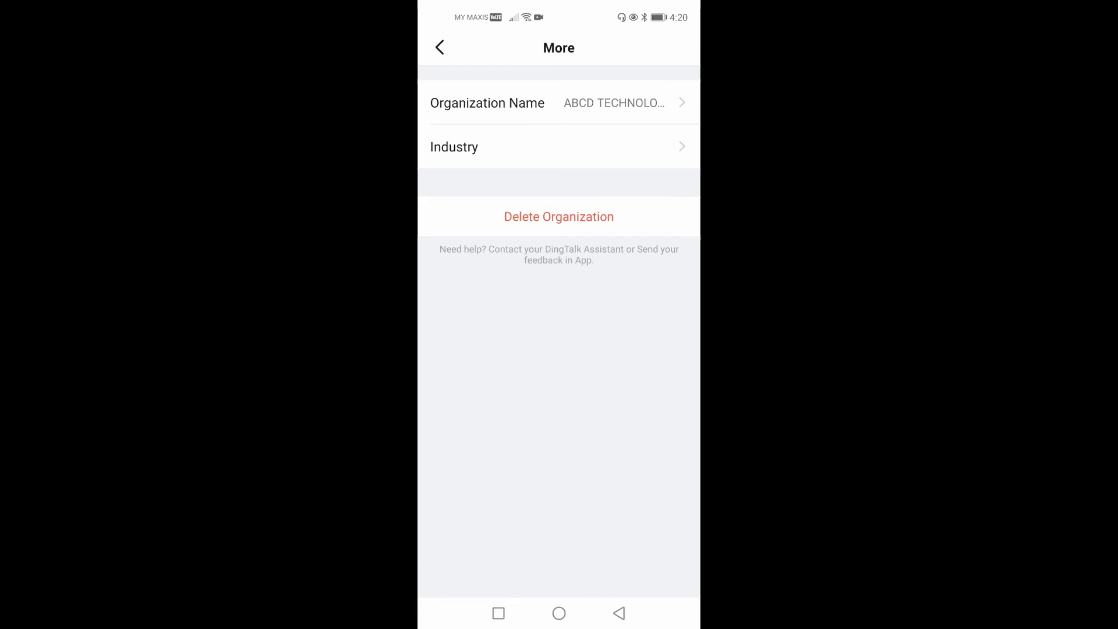
# Delete the trailing 'SB' so the organization name reads 'ABCD TECHNOLOGY', and confirm it
pyautogui.click(569, 103)
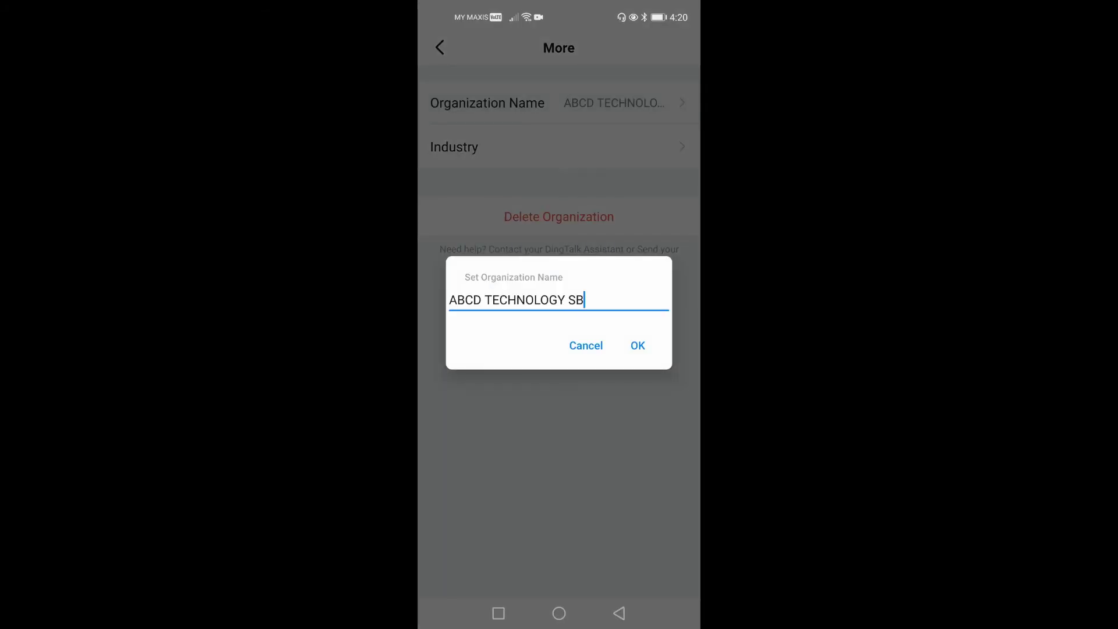
pyautogui.click(611, 300)
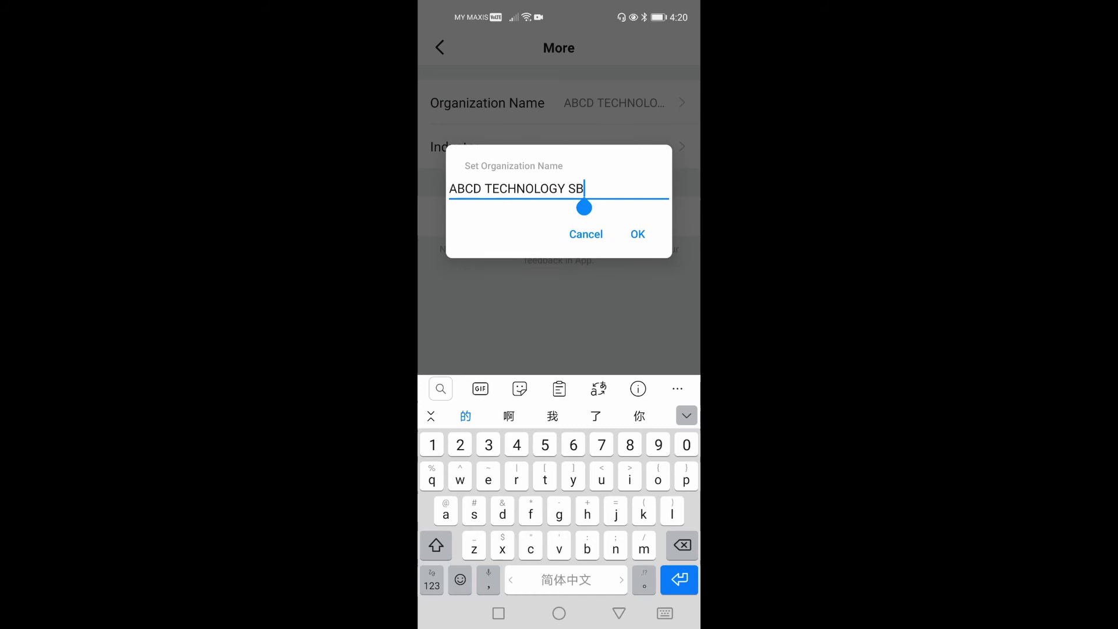
pyautogui.press('BackSpace')
pyautogui.press('BackSpace')
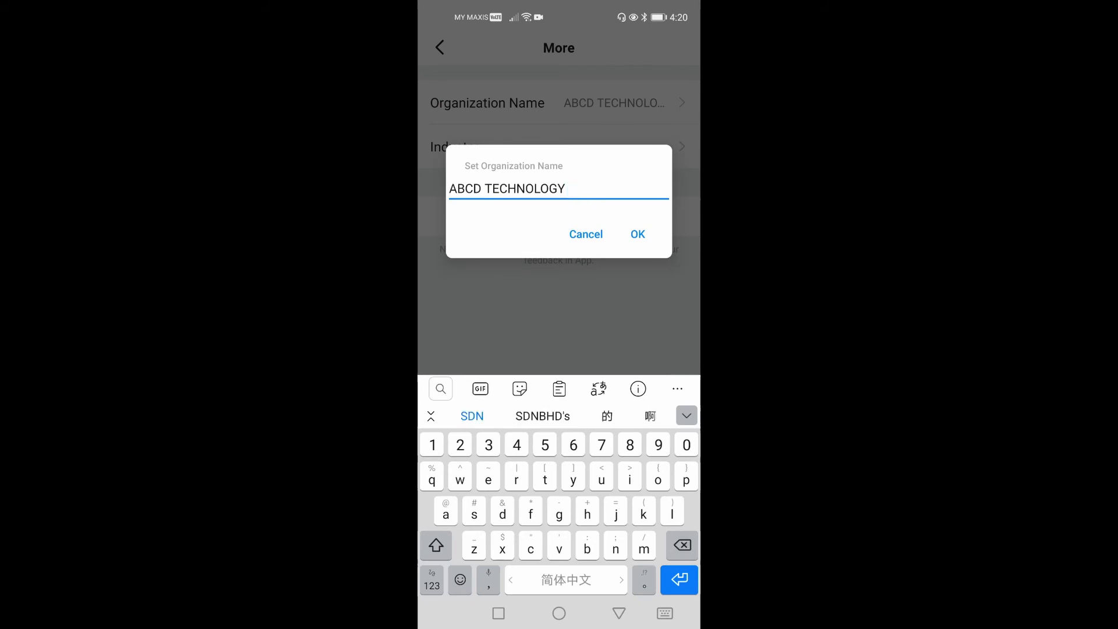
pyautogui.click(637, 233)
pyautogui.click(670, 105)
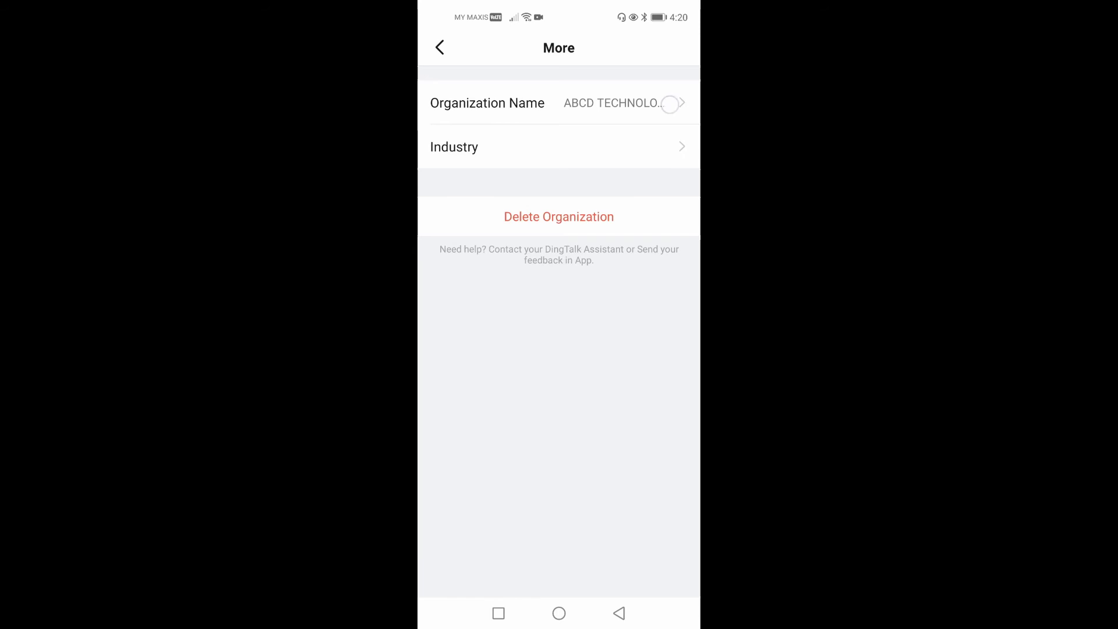
# Close the name editor, keeping 'ABCD TECHNOLOGY', to reach the Industry page showing Software
pyautogui.click(638, 346)
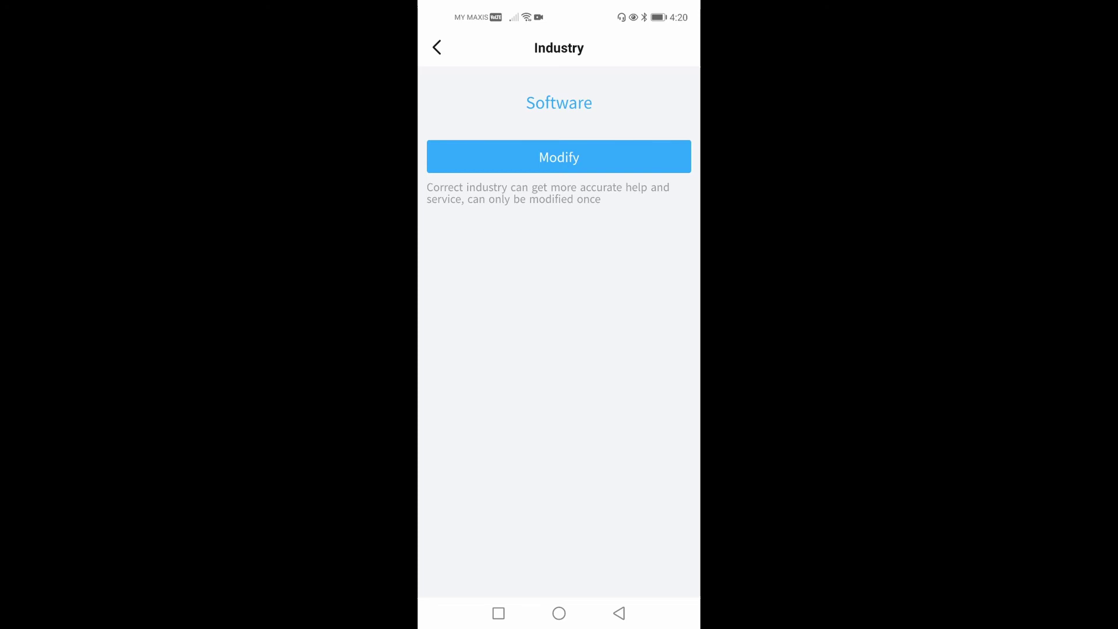
# Open the Industries picker, then back out without choosing, leaving the industry as Software
pyautogui.click(603, 162)
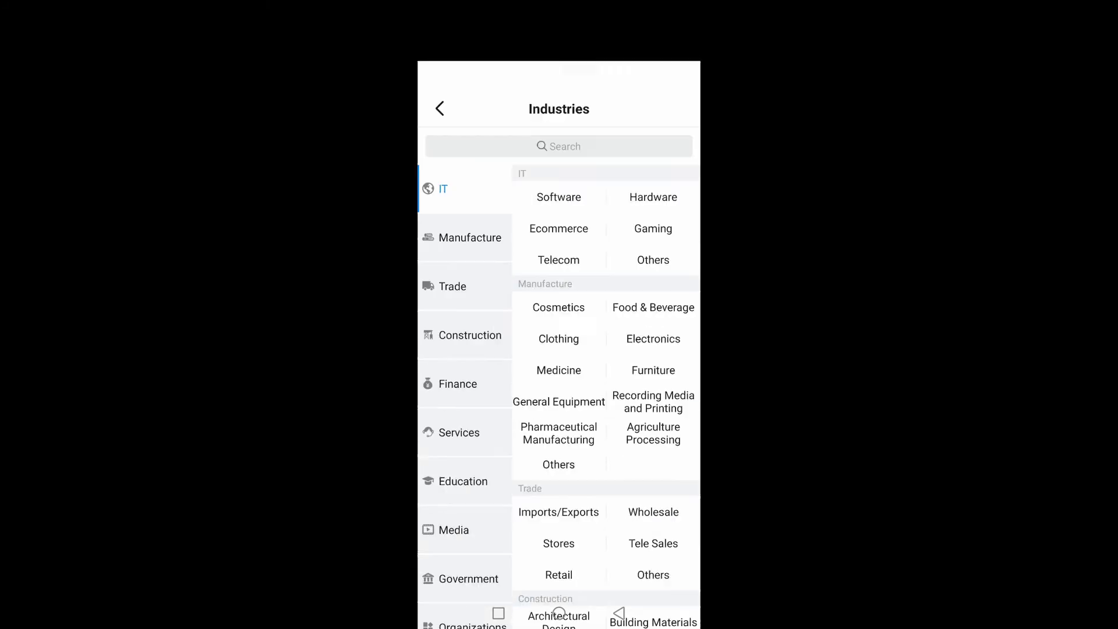
pyautogui.moveTo(580, 495); pyautogui.dragTo(603, 326)
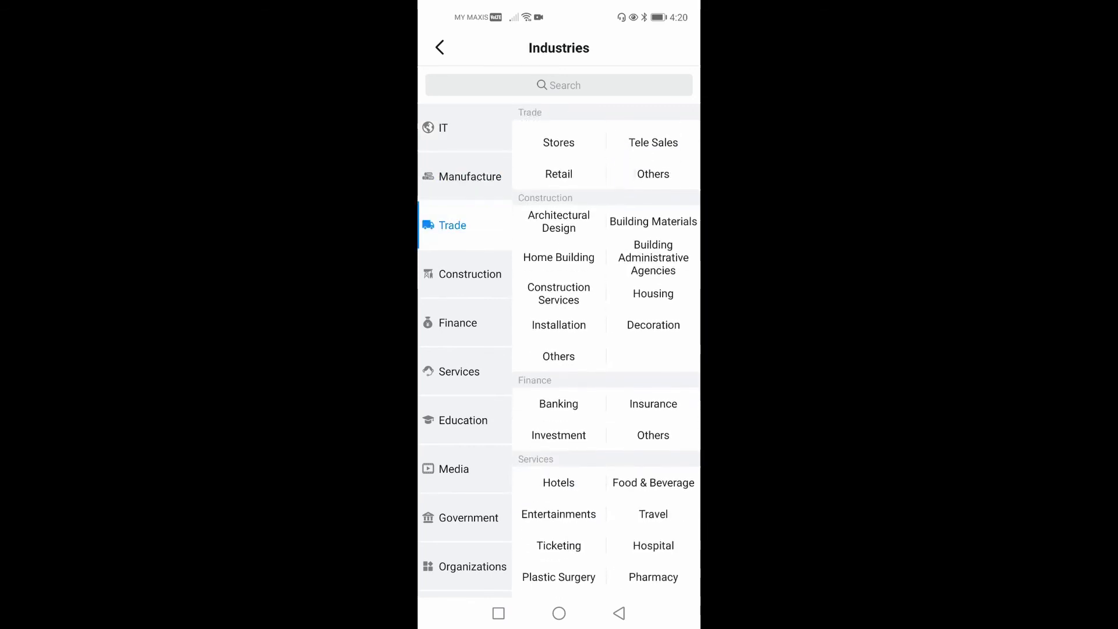
pyautogui.moveTo(604, 454); pyautogui.dragTo(603, 289)
pyautogui.scroll(5, 598, 395)
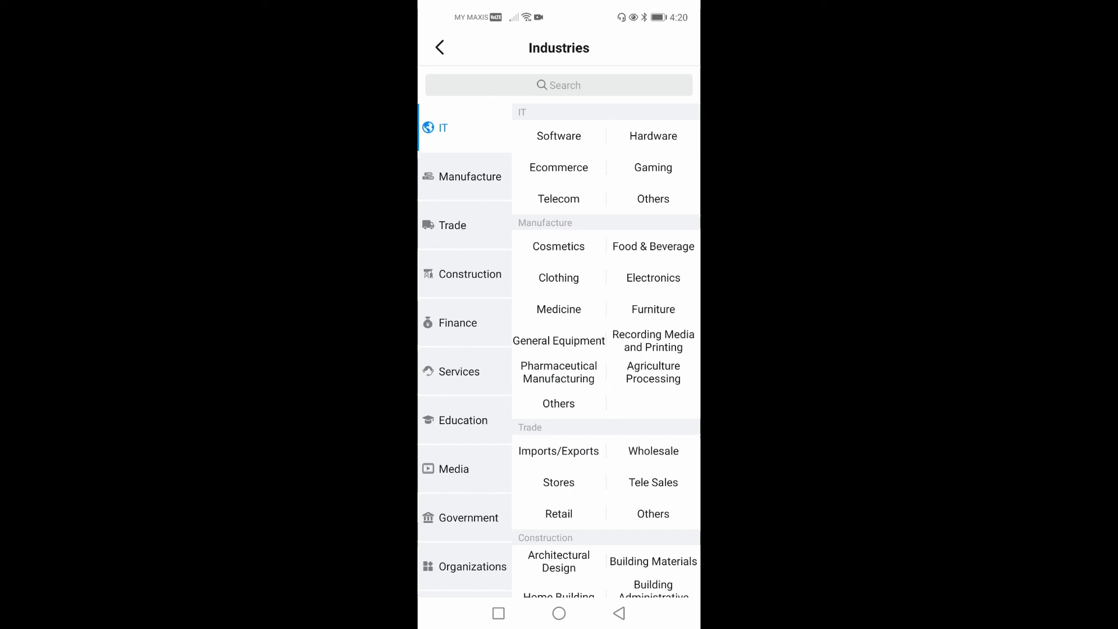
pyautogui.click(558, 135)
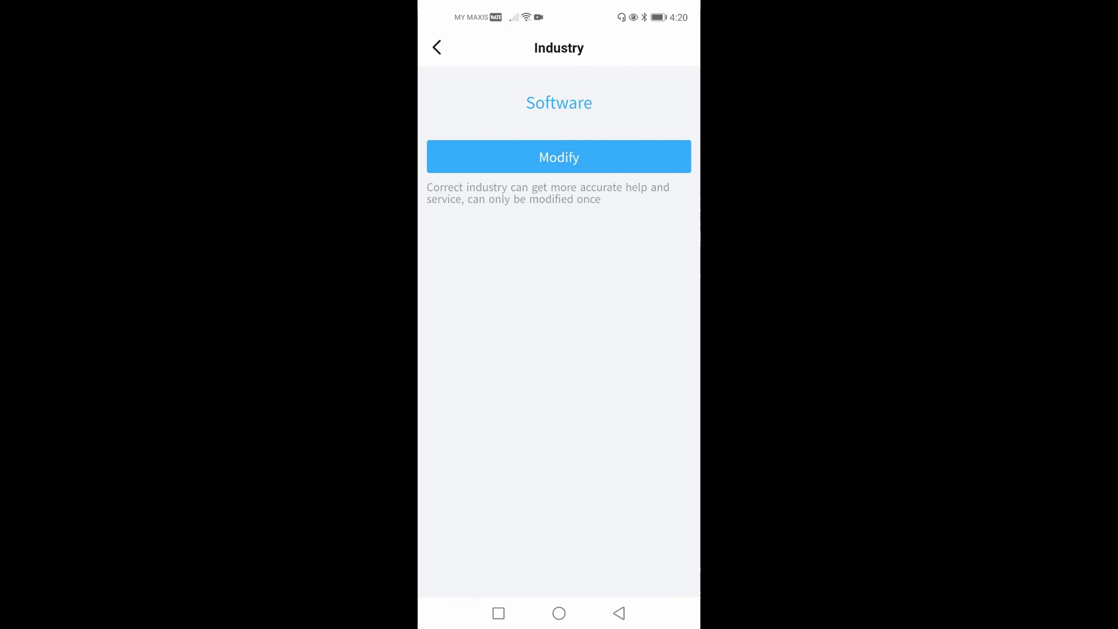